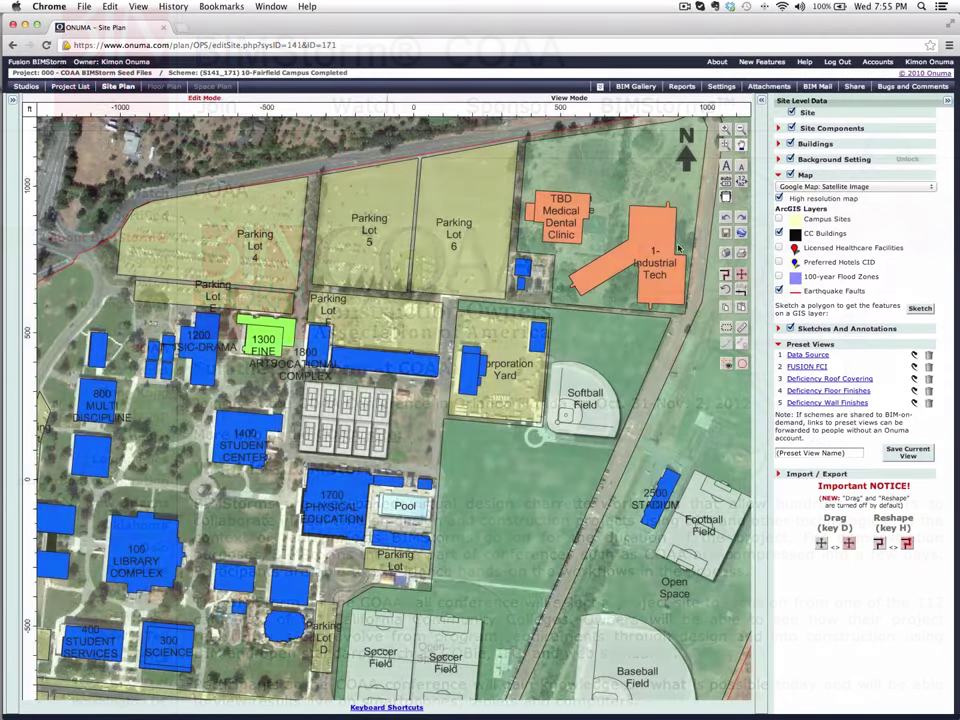
Zoom the campus site plan to Industrial Tech and open its Level 1 floor plan from Building Settings
{"action": "scroll", "coordinate": [678, 247], "scroll_direction": "down", "scroll_amount": 1}
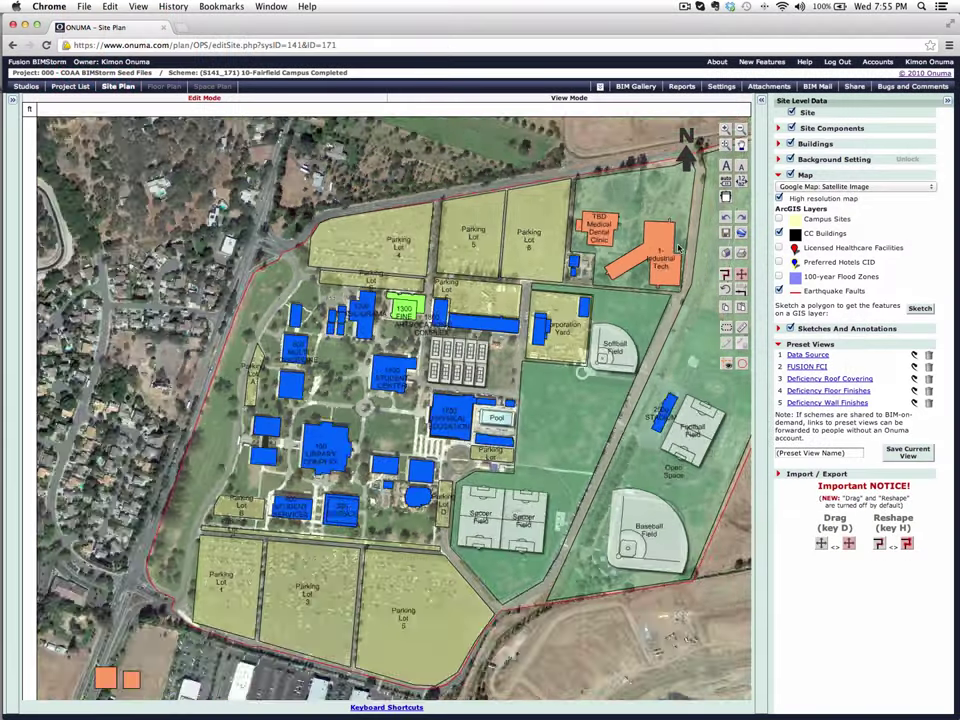
{"action": "scroll", "coordinate": [602, 231], "scroll_direction": "up", "scroll_amount": 3}
{"action": "scroll", "coordinate": [602, 231], "scroll_direction": "up", "scroll_amount": 1}
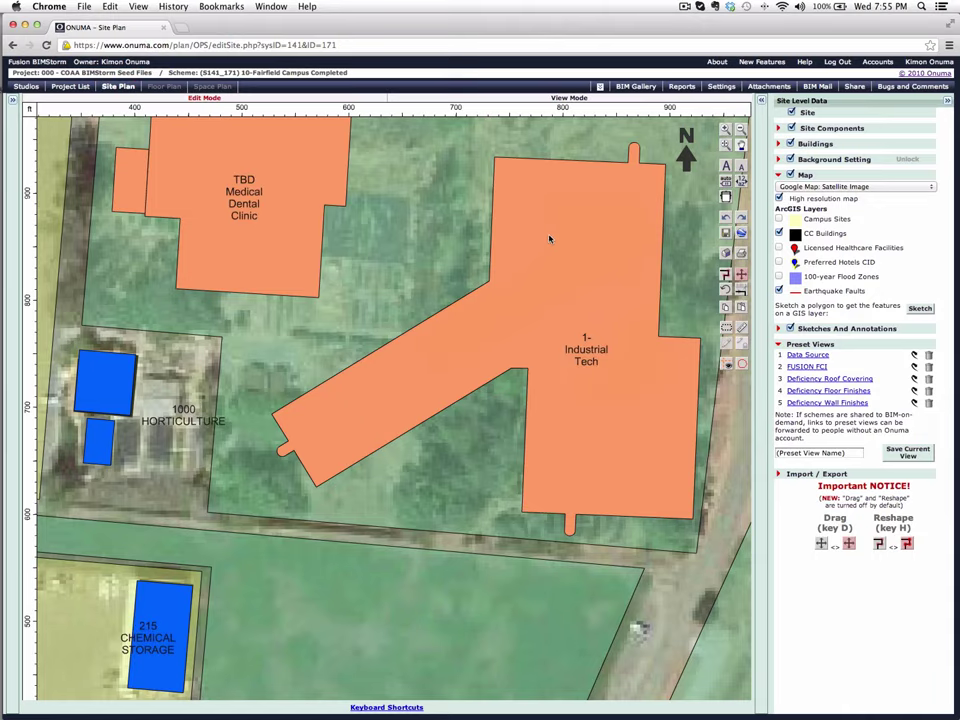
{"action": "double_click", "coordinate": [550, 236]}
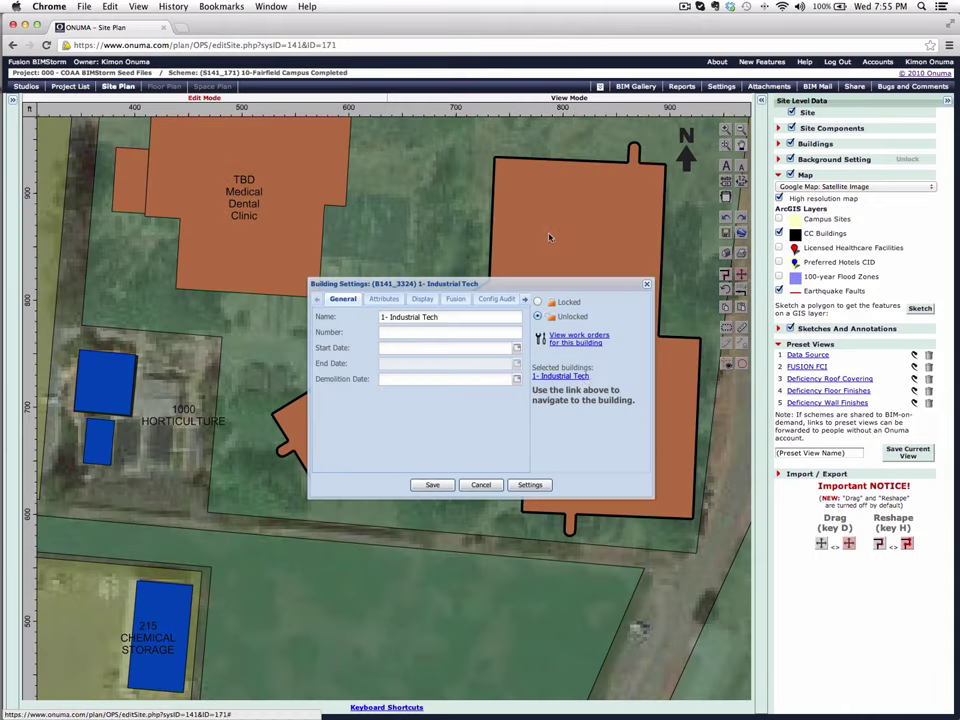
{"action": "left_click", "coordinate": [573, 377]}
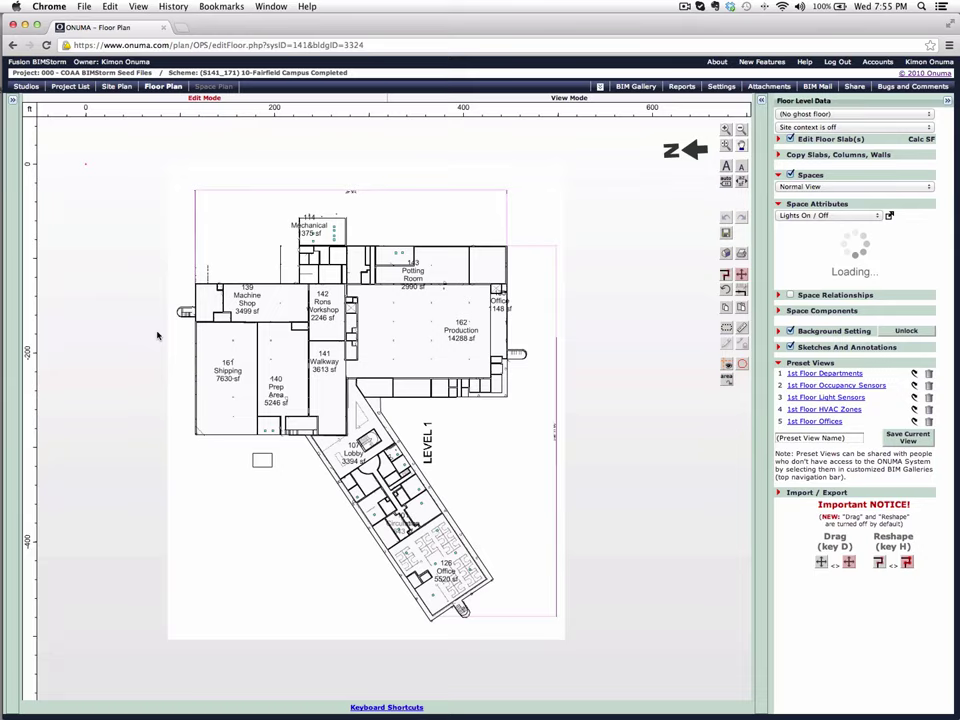
Zoom the Level 1 plan in until room 114 Mechanical and its sensor markers fill the view
{"action": "scroll", "coordinate": [156, 336], "scroll_direction": "up", "scroll_amount": 2}
{"action": "scroll", "coordinate": [234, 336], "scroll_direction": "up", "scroll_amount": 1}
{"action": "scroll", "coordinate": [313, 347], "scroll_direction": "up", "scroll_amount": 2}
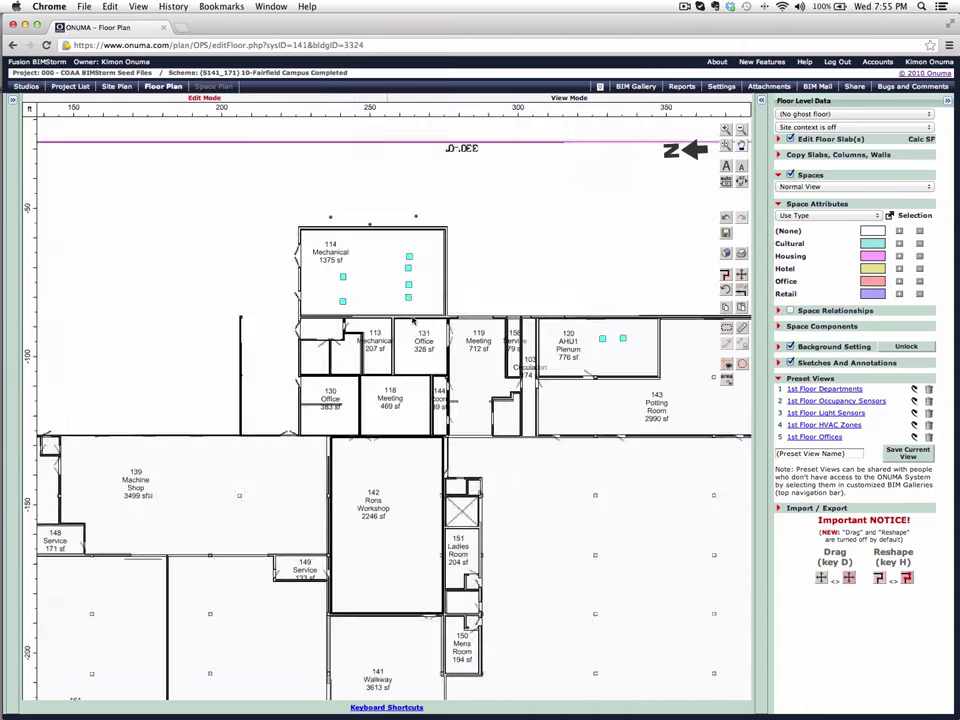
{"action": "scroll", "coordinate": [413, 320], "scroll_direction": "up", "scroll_amount": 2}
{"action": "scroll", "coordinate": [395, 237], "scroll_direction": "up", "scroll_amount": 2}
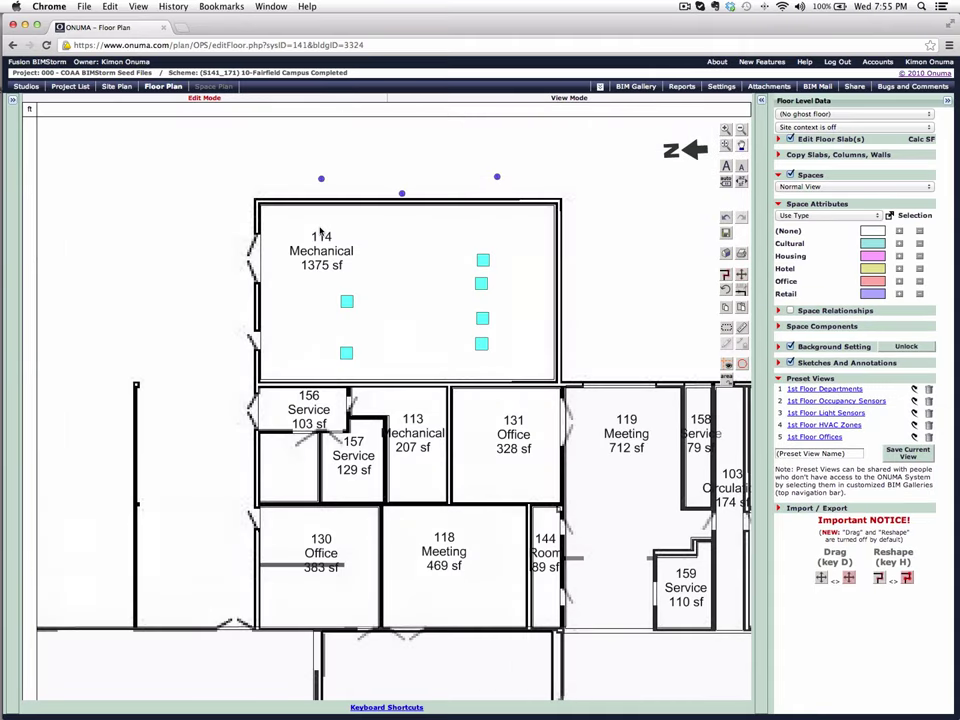
{"action": "scroll", "coordinate": [395, 237], "scroll_direction": "up", "scroll_amount": 2}
{"action": "scroll", "coordinate": [395, 237], "scroll_direction": "up", "scroll_amount": 1}
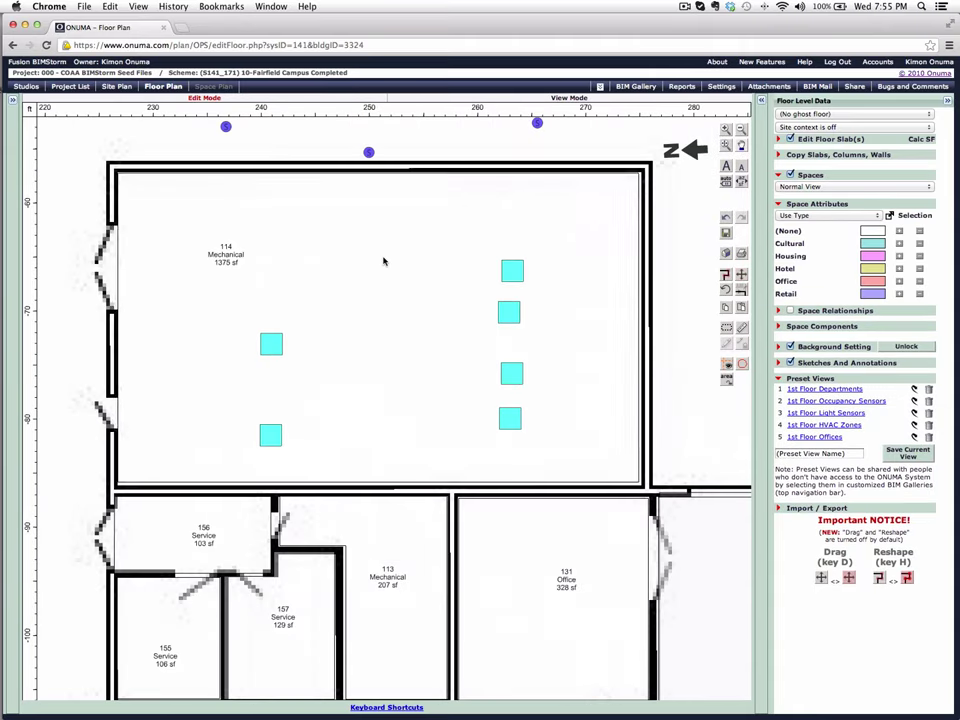
Open the '114 - Mechanical' space plan and turn on the sensor name labels
{"action": "double_click", "coordinate": [385, 261]}
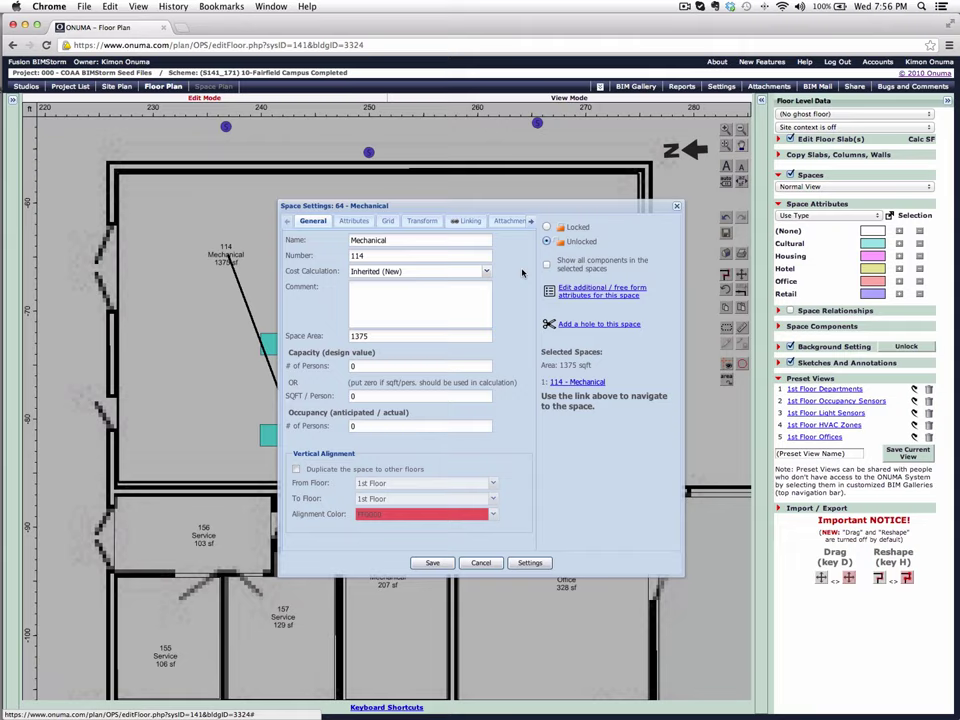
{"action": "left_click", "coordinate": [585, 383]}
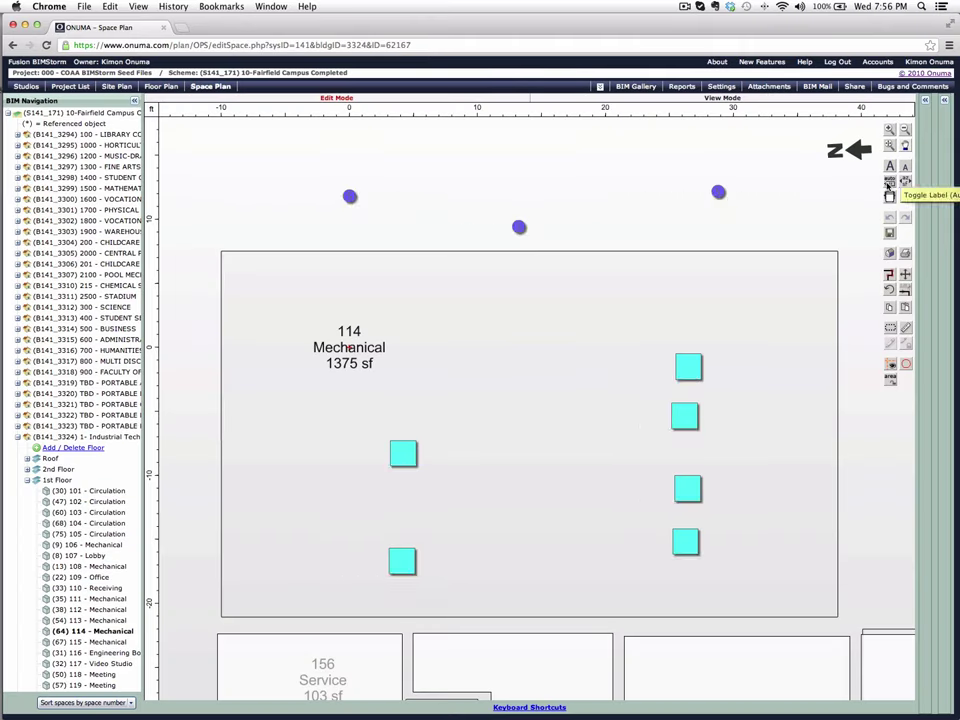
{"action": "left_click", "coordinate": [905, 182]}
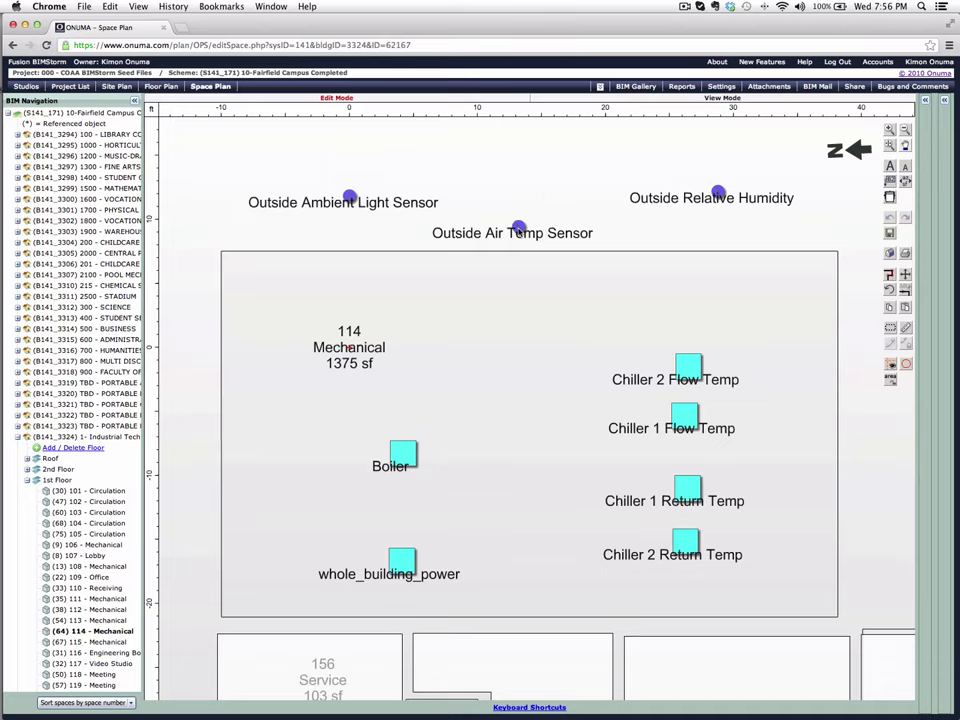
{"action": "double_click", "coordinate": [518, 228]}
{"action": "left_click", "coordinate": [468, 233]}
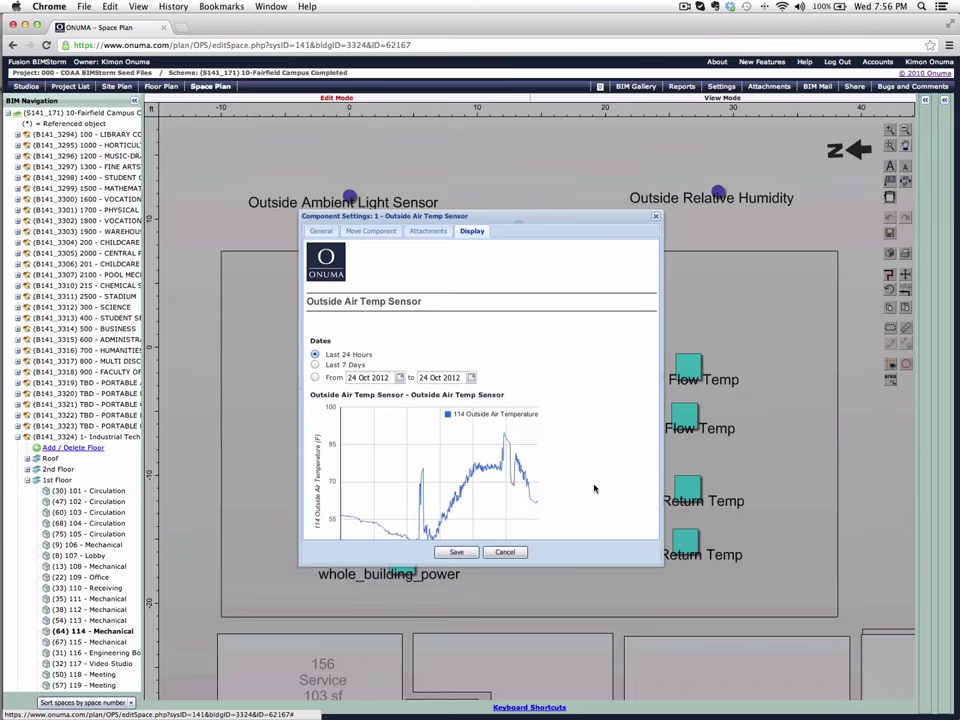
{"action": "scroll", "coordinate": [594, 488], "scroll_direction": "down", "scroll_amount": 2}
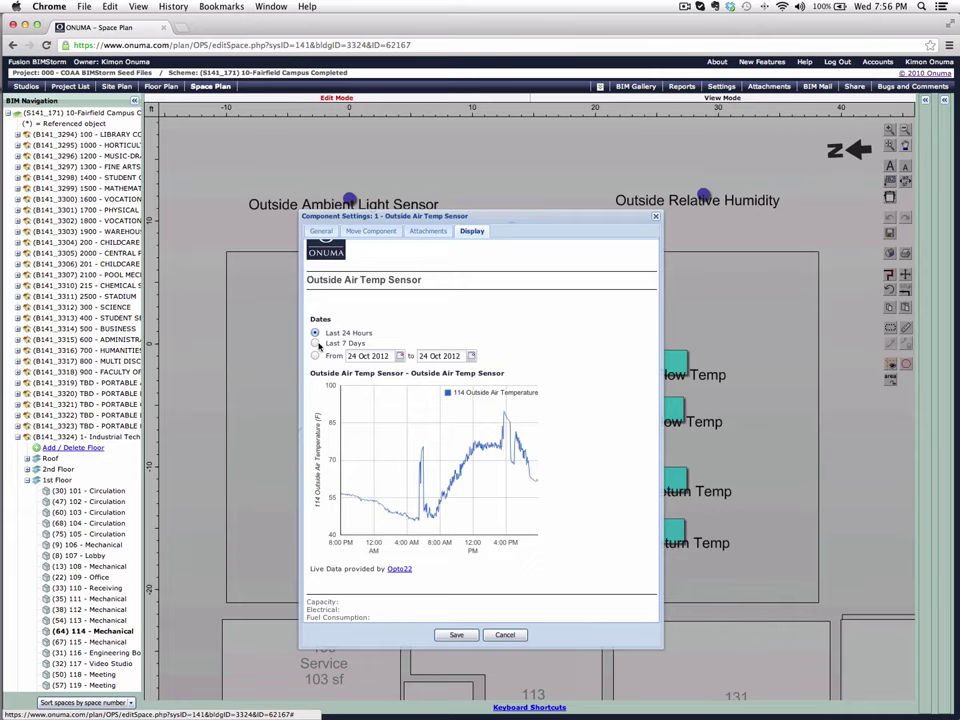
{"action": "left_click", "coordinate": [316, 343]}
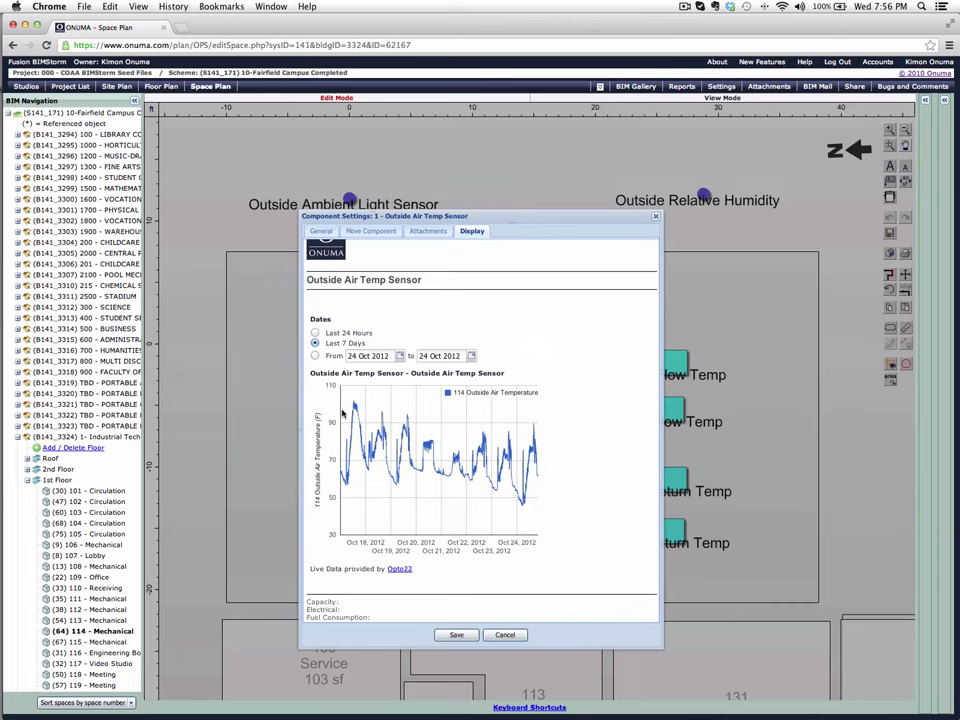
{"action": "mouse_move", "coordinate": [385, 456]}
{"action": "mouse_move", "coordinate": [538, 464]}
{"action": "left_click", "coordinate": [504, 635]}
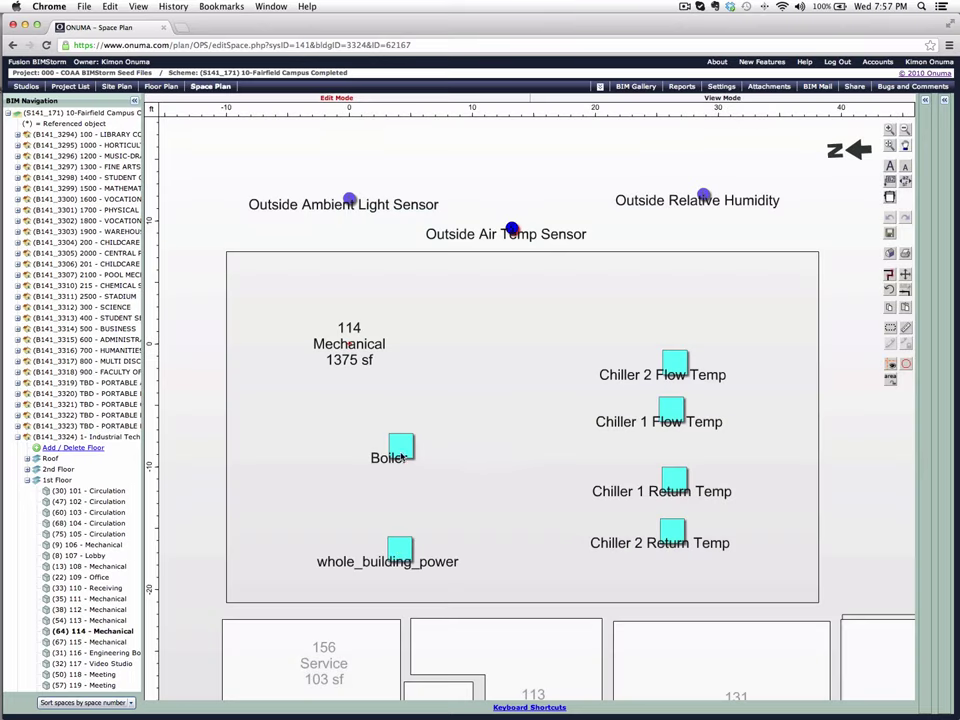
Chart the whole_building_power sensor's live data for the Last 7 Days
{"action": "double_click", "coordinate": [398, 550]}
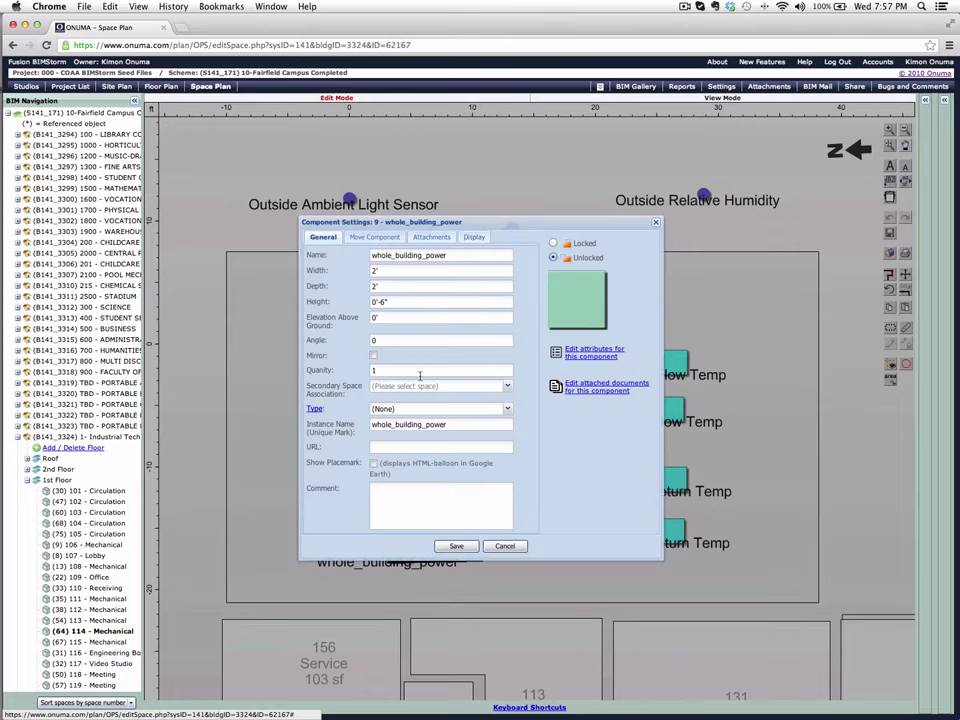
{"action": "left_click", "coordinate": [466, 240]}
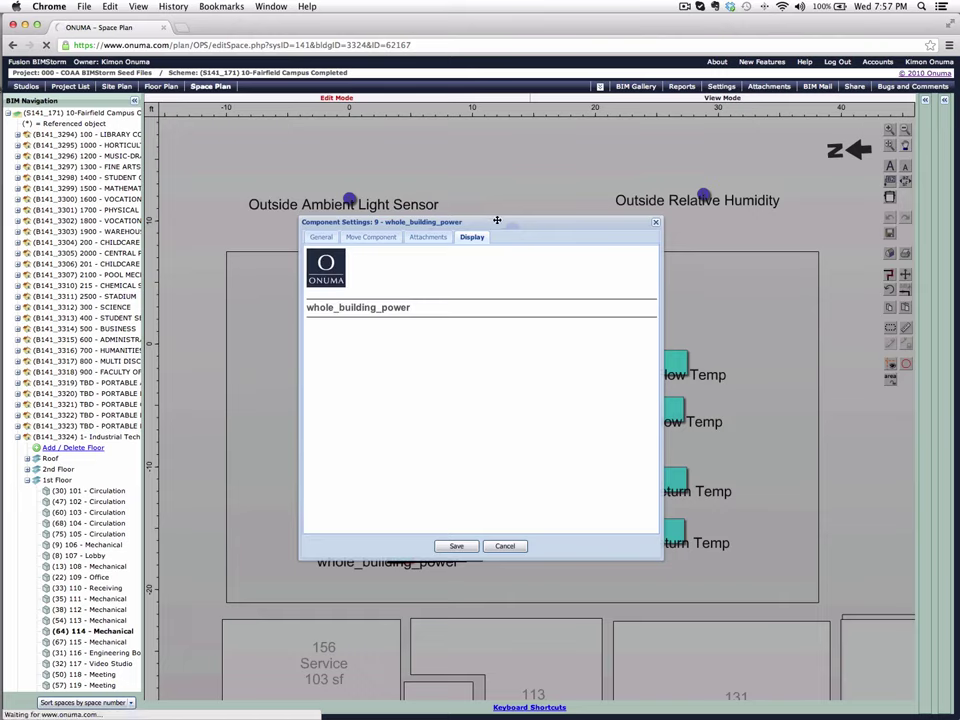
{"action": "left_click_drag", "start_coordinate": [497, 221], "coordinate": [687, 122]}
{"action": "mouse_move", "coordinate": [672, 364]}
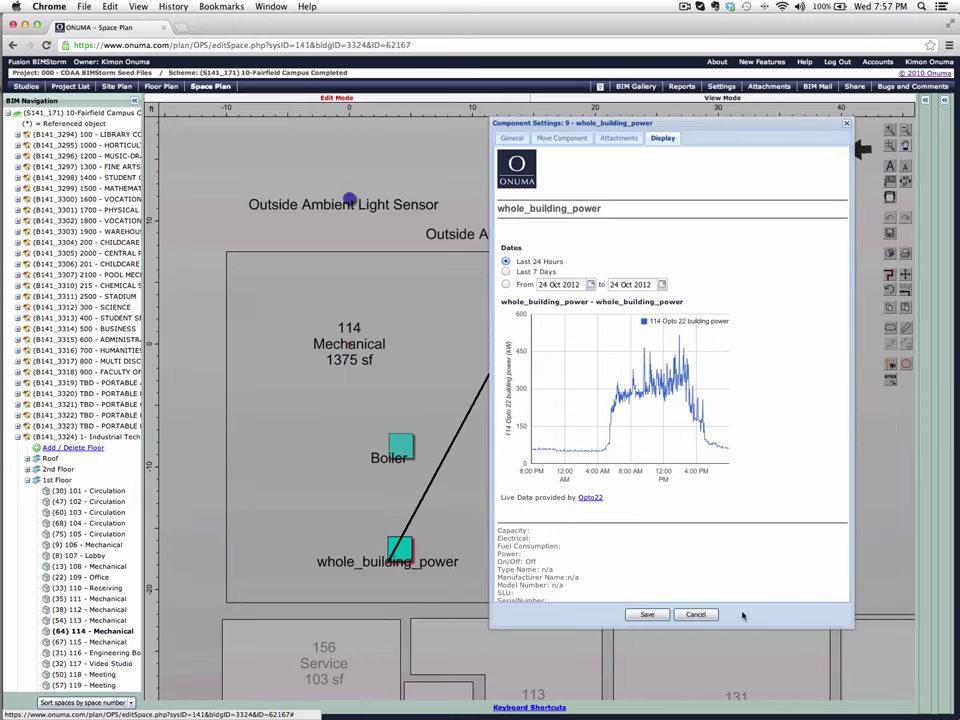
{"action": "mouse_move", "coordinate": [604, 452]}
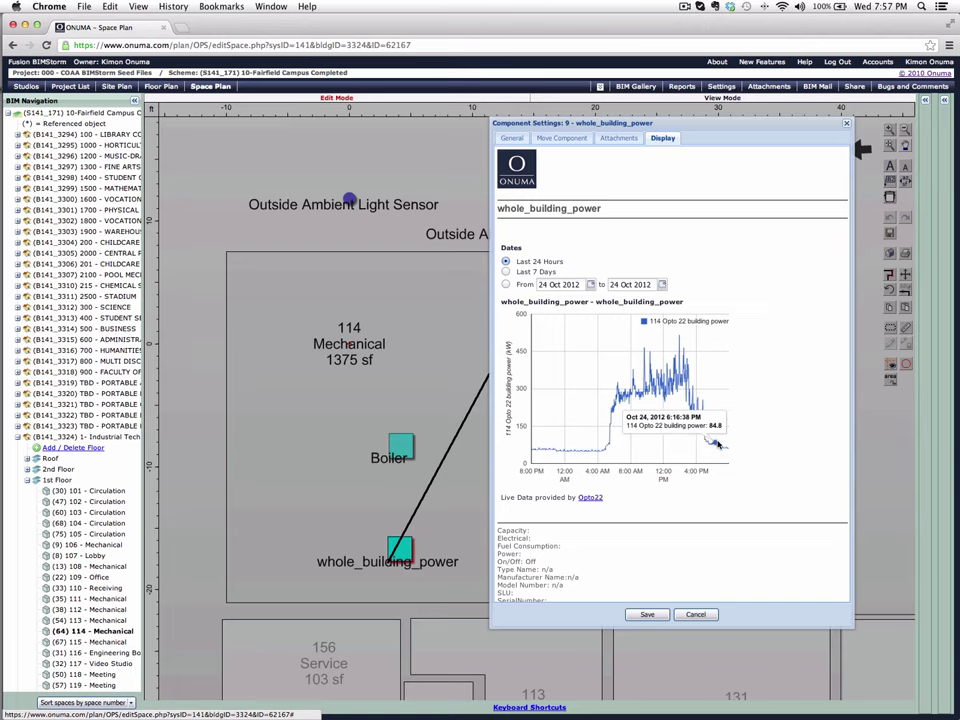
{"action": "left_click", "coordinate": [507, 272]}
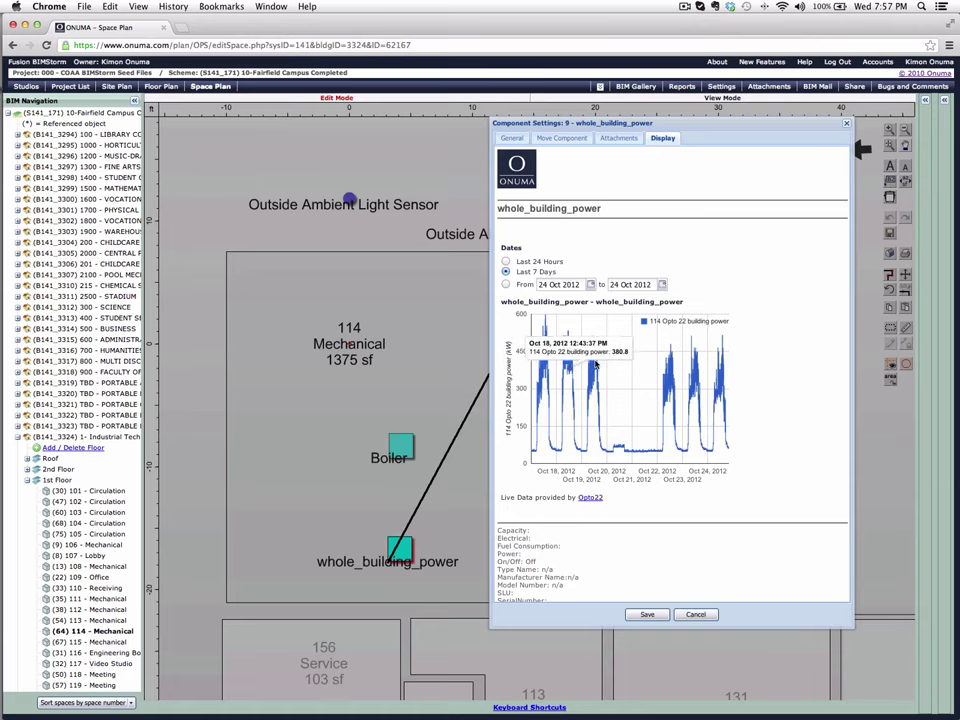
Close the whole_building_power sensor's settings window
{"action": "mouse_move", "coordinate": [727, 371]}
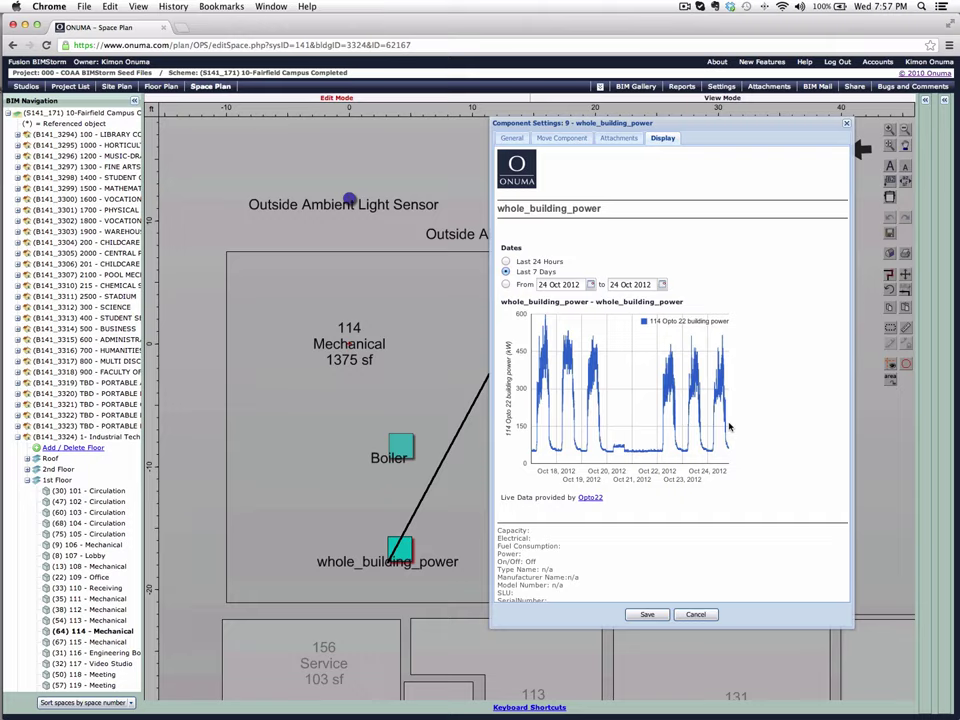
{"action": "mouse_move", "coordinate": [688, 478]}
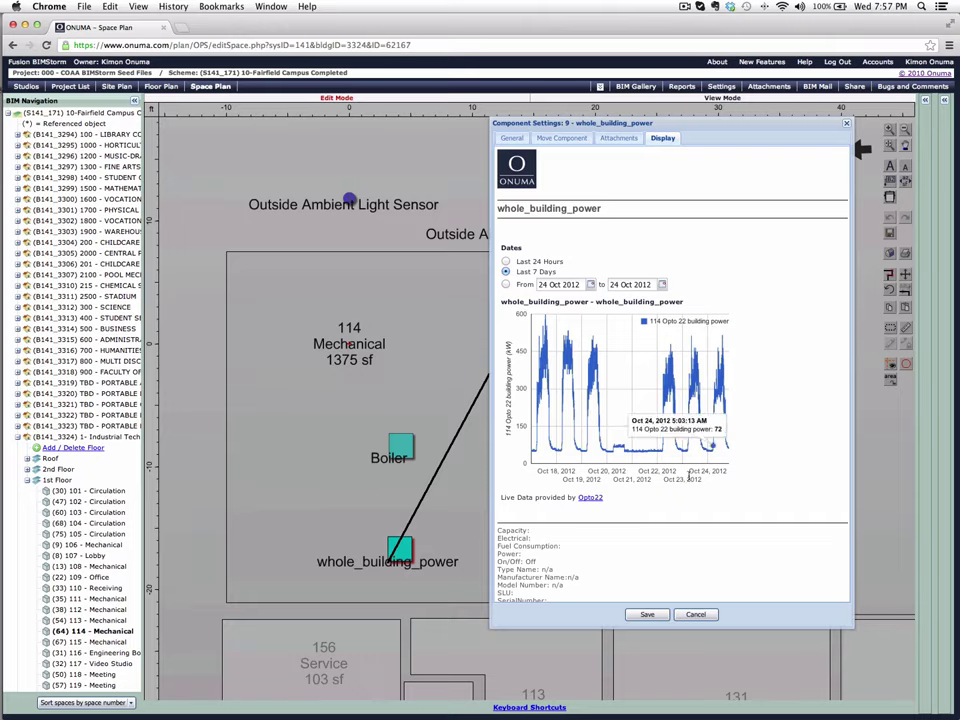
{"action": "left_click", "coordinate": [695, 614]}
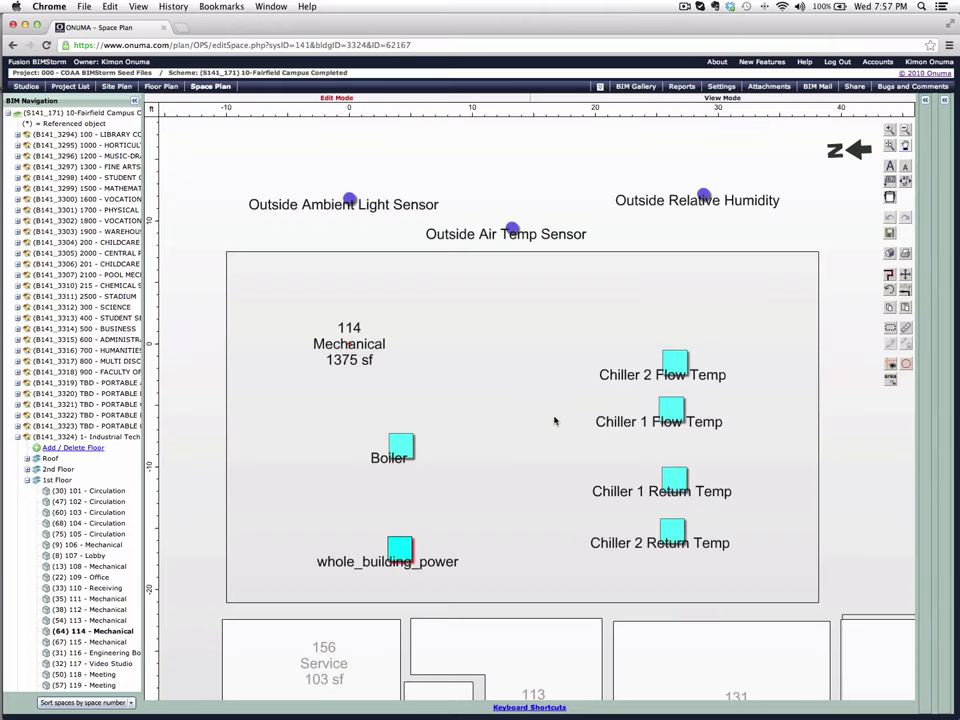
Chart Chiller 1 Flow Temp readings for the Last 7 Days, then Cancel its settings
{"action": "double_click", "coordinate": [662, 410]}
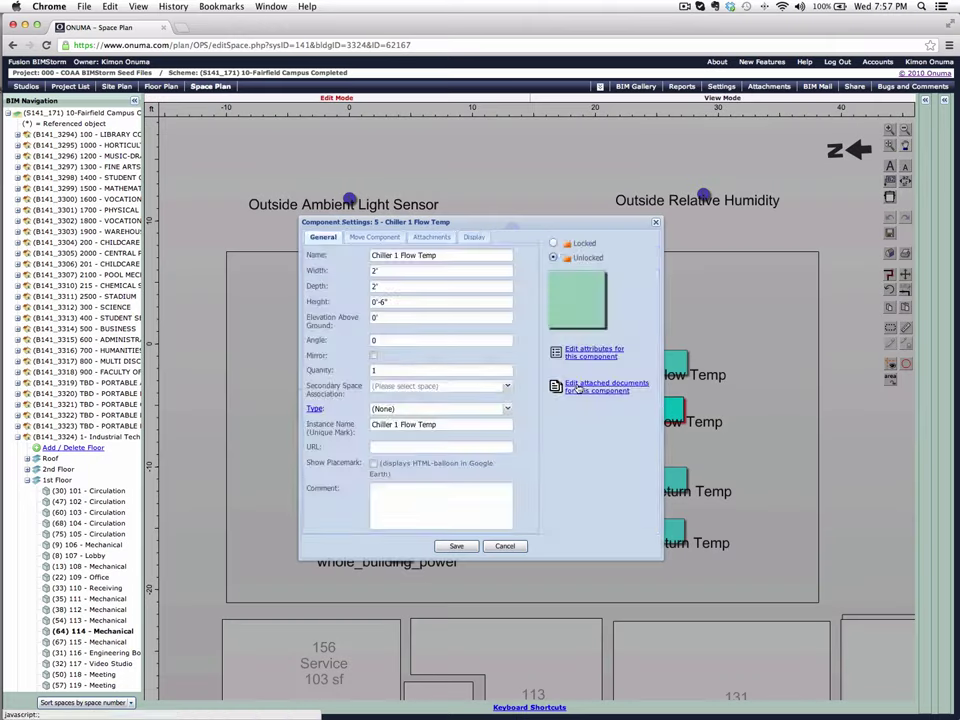
{"action": "left_click", "coordinate": [471, 238]}
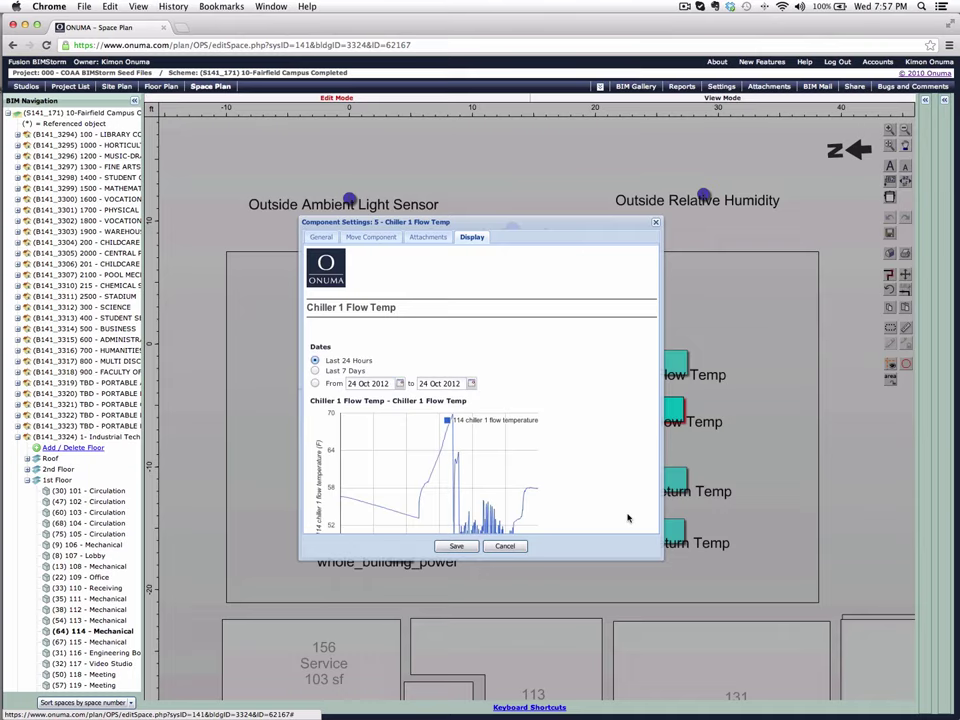
{"action": "scroll", "coordinate": [458, 435], "scroll_direction": "down", "scroll_amount": 2}
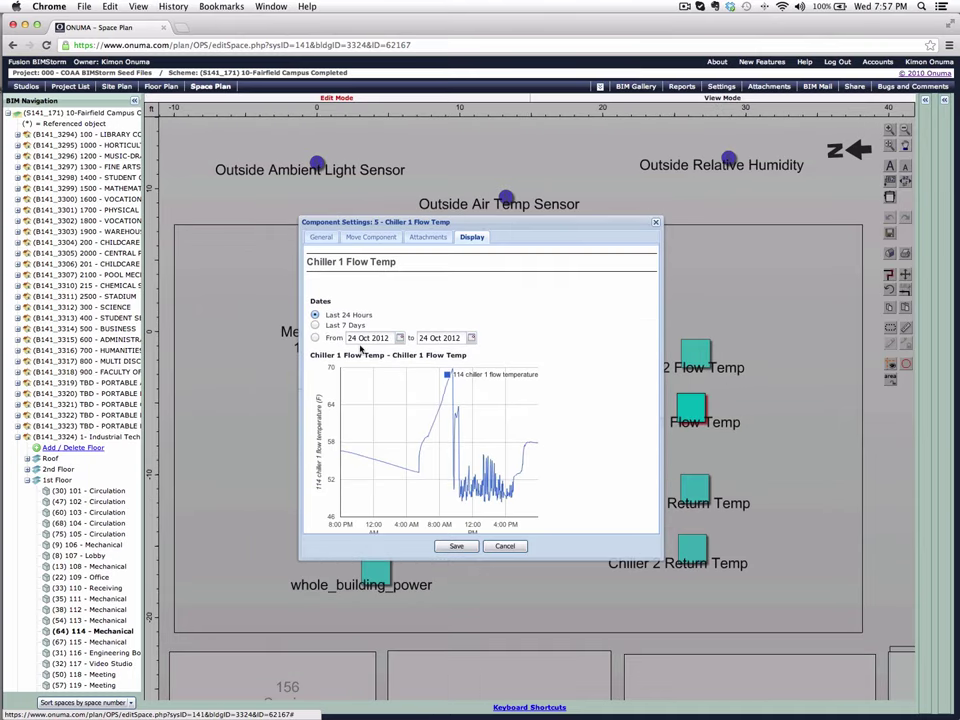
{"action": "left_click", "coordinate": [315, 325]}
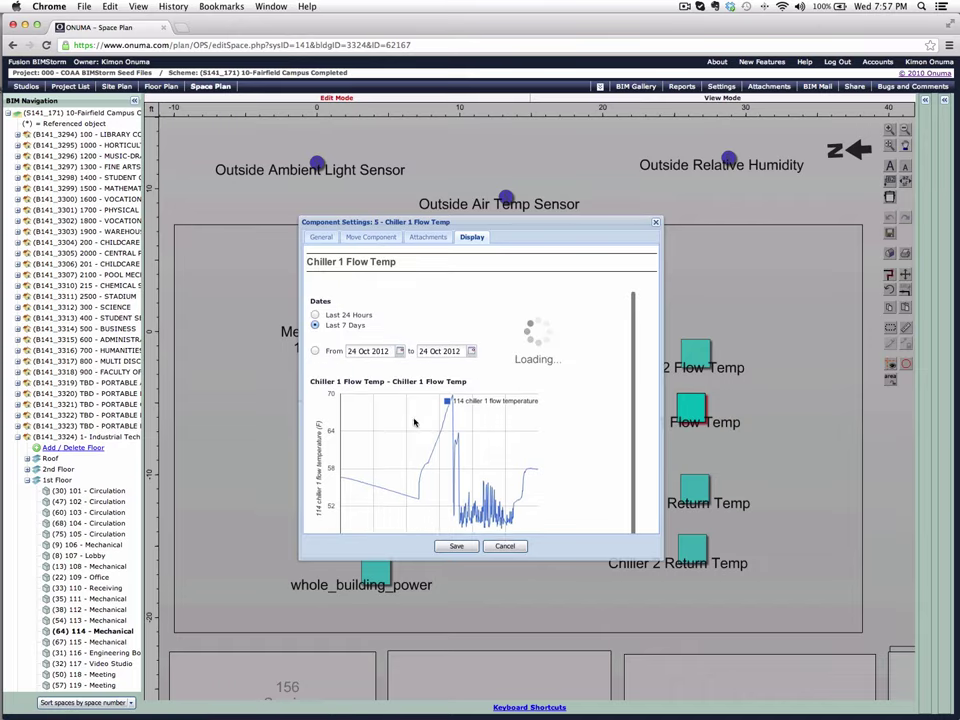
{"action": "scroll", "coordinate": [444, 434], "scroll_direction": "down", "scroll_amount": 2}
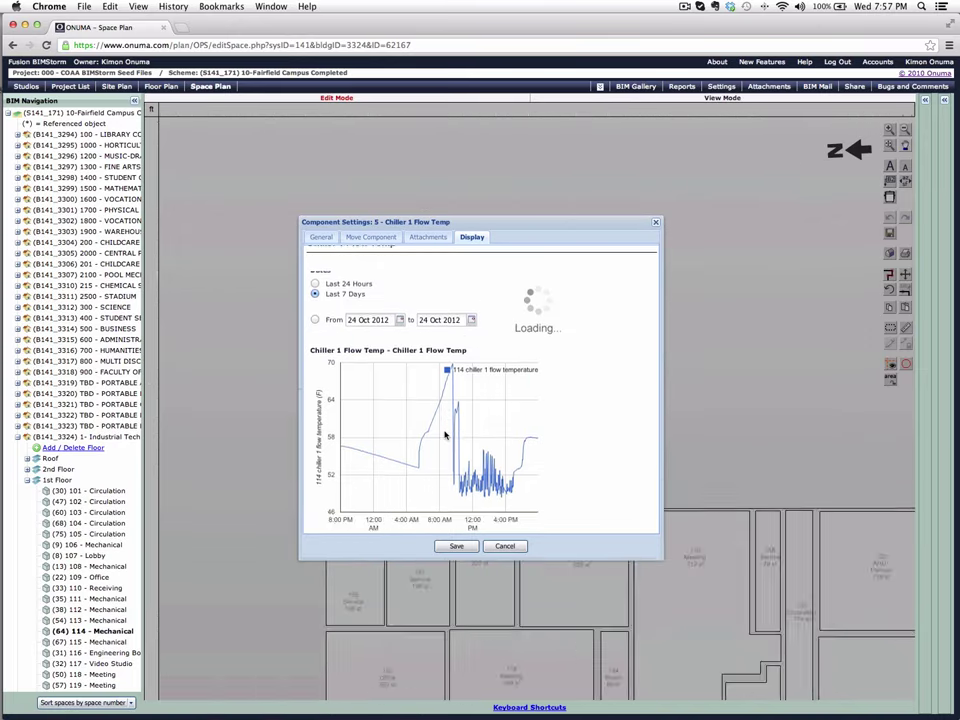
{"action": "scroll", "coordinate": [446, 436], "scroll_direction": "down", "scroll_amount": 2}
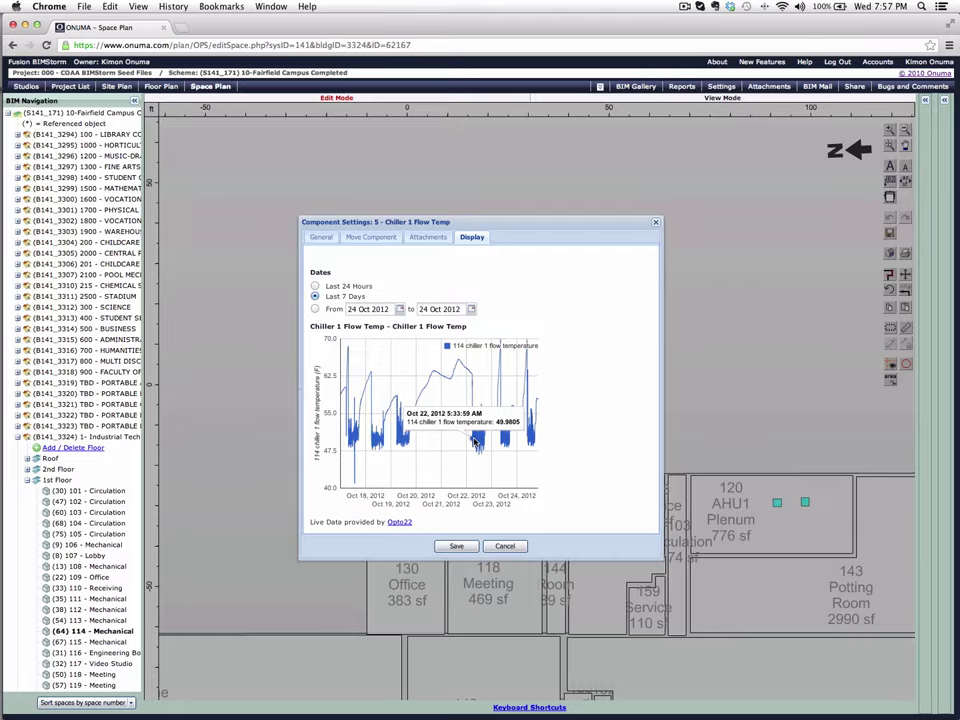
{"action": "left_click", "coordinate": [505, 546]}
Open the full 1st Floor plan from BIM Navigation and expand the Space Attributes dropdown
{"action": "scroll", "coordinate": [495, 462], "scroll_direction": "up", "scroll_amount": 2}
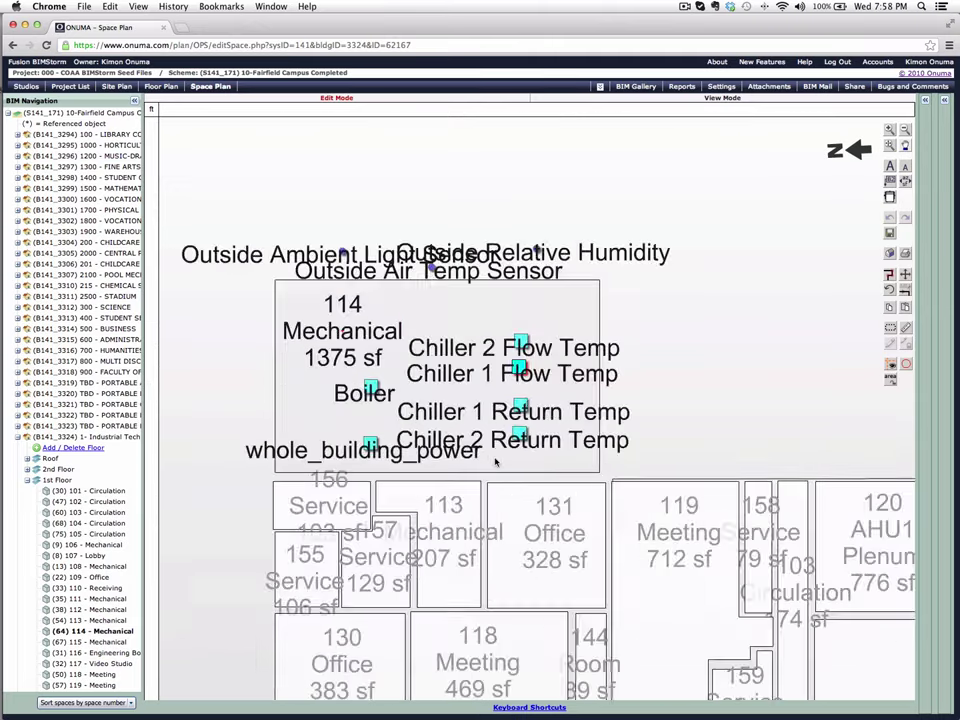
{"action": "scroll", "coordinate": [495, 462], "scroll_direction": "down", "scroll_amount": 3}
{"action": "scroll", "coordinate": [470, 400], "scroll_direction": "up", "scroll_amount": 2}
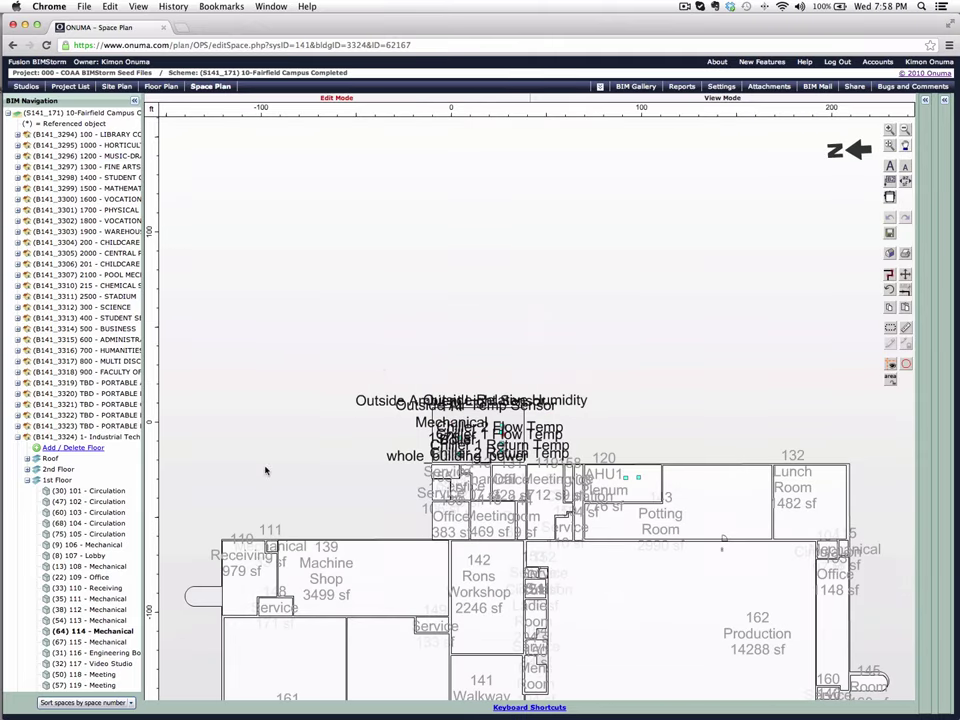
{"action": "left_click", "coordinate": [52, 481]}
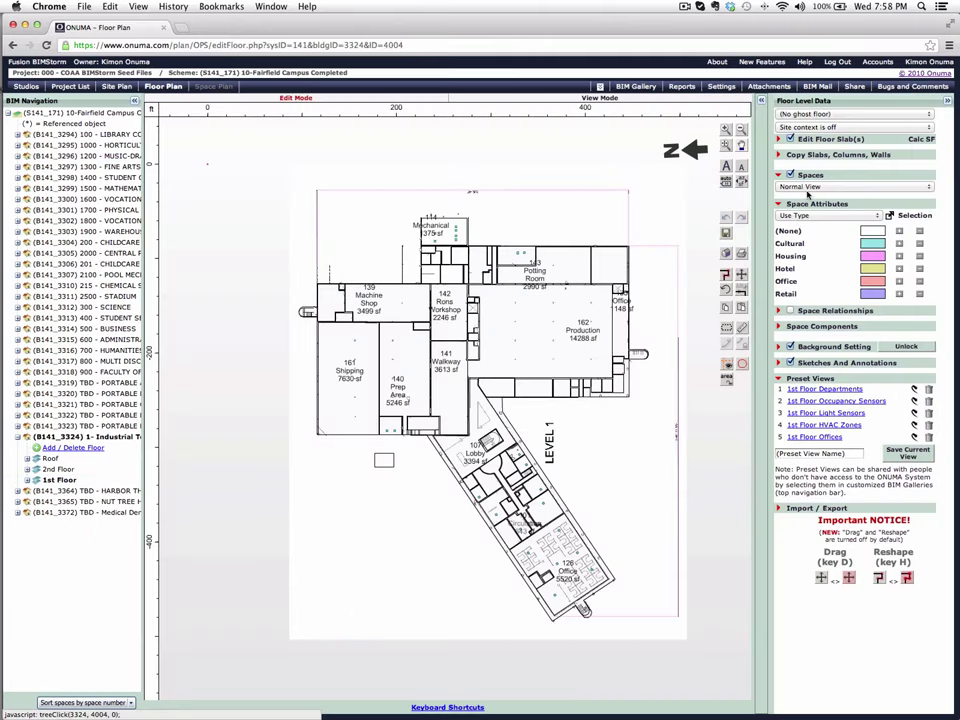
{"action": "left_click", "coordinate": [825, 216]}
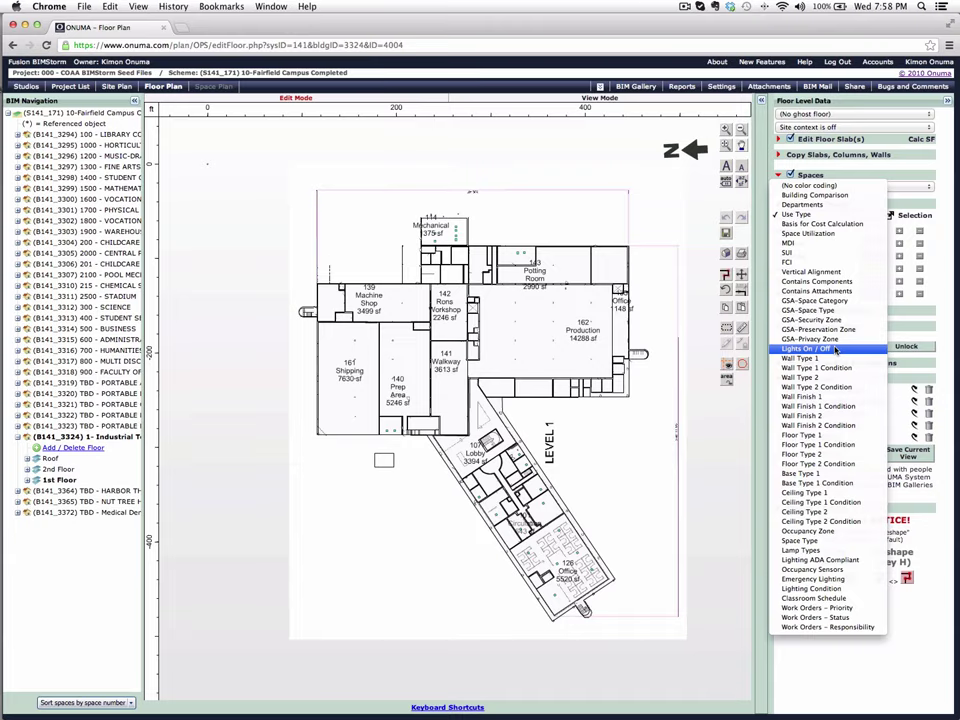
Colour the 1st Floor spaces by Lights On / Off and inspect the yellow and blue rooms
{"action": "left_click", "coordinate": [836, 350]}
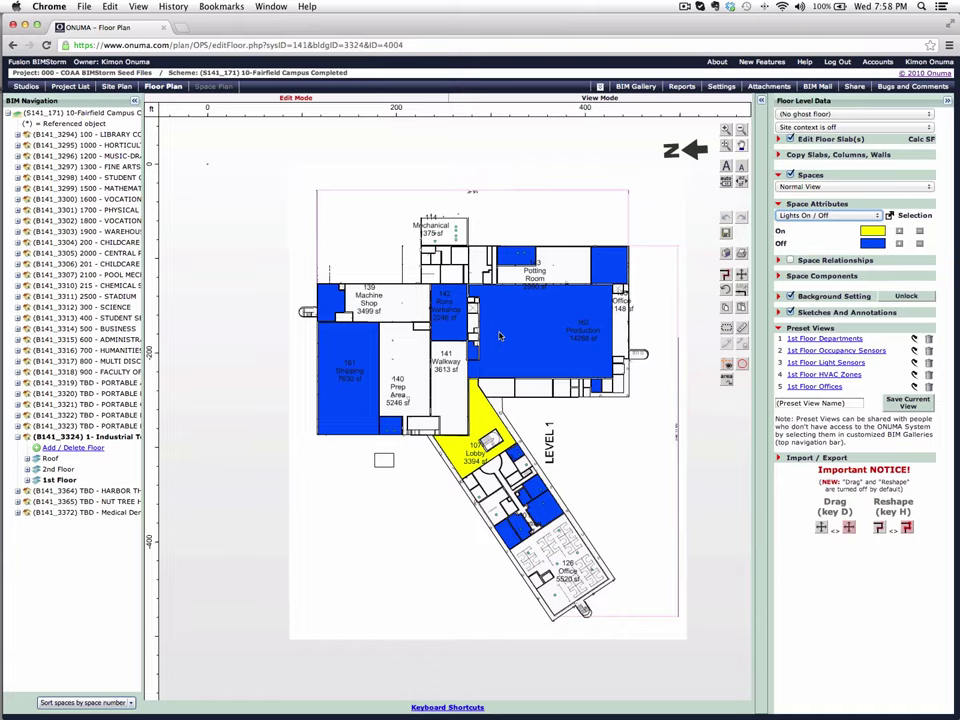
{"action": "scroll", "coordinate": [500, 336], "scroll_direction": "up", "scroll_amount": 1}
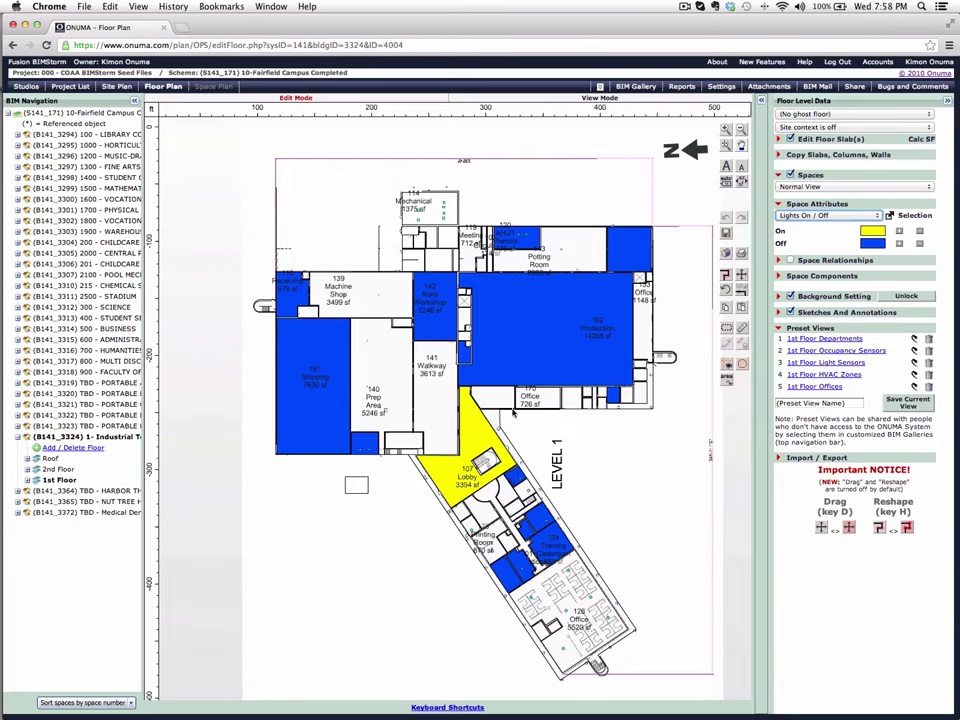
{"action": "scroll", "coordinate": [354, 356], "scroll_direction": "down", "scroll_amount": 1}
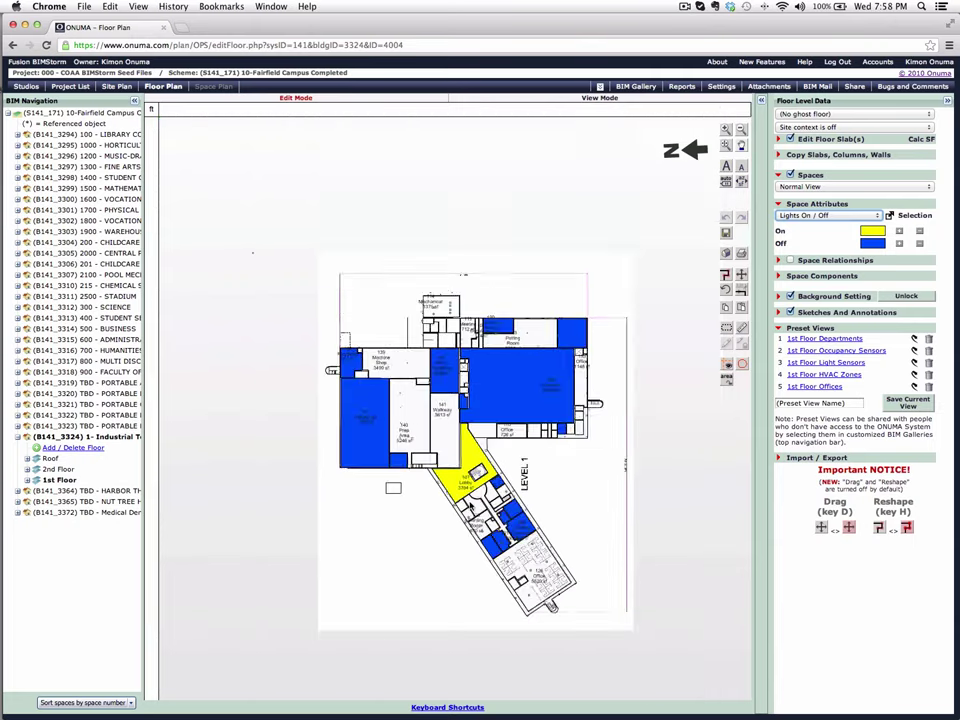
{"action": "scroll", "coordinate": [435, 358], "scroll_direction": "up", "scroll_amount": 3}
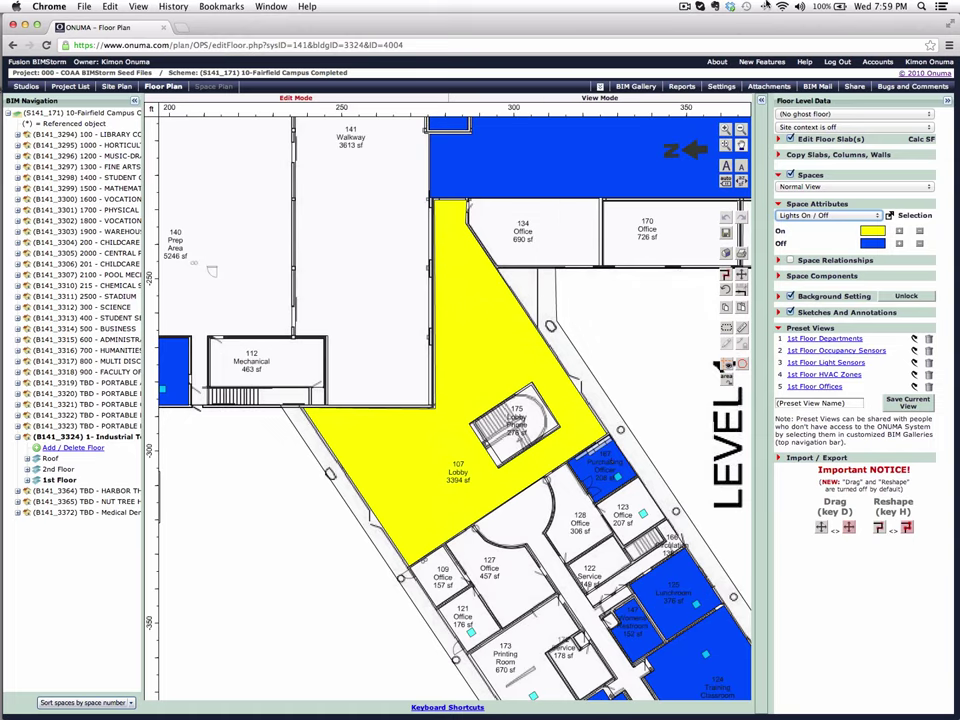
{"action": "scroll", "coordinate": [477, 219], "scroll_direction": "down", "scroll_amount": 3}
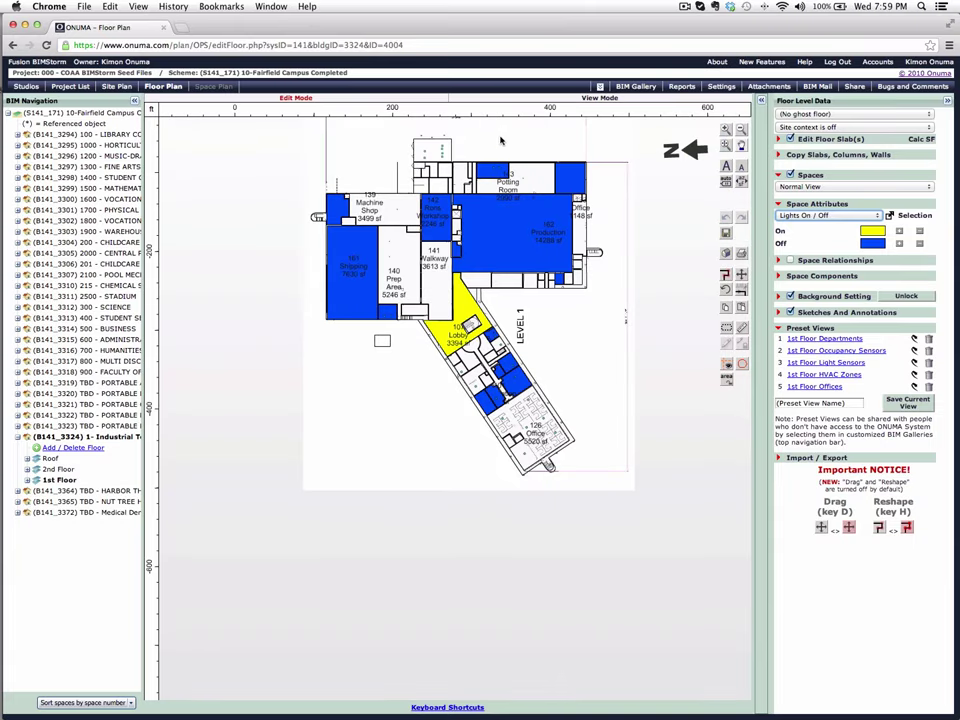
{"action": "key", "text": "space"}
{"action": "left_click", "coordinate": [501, 139]}
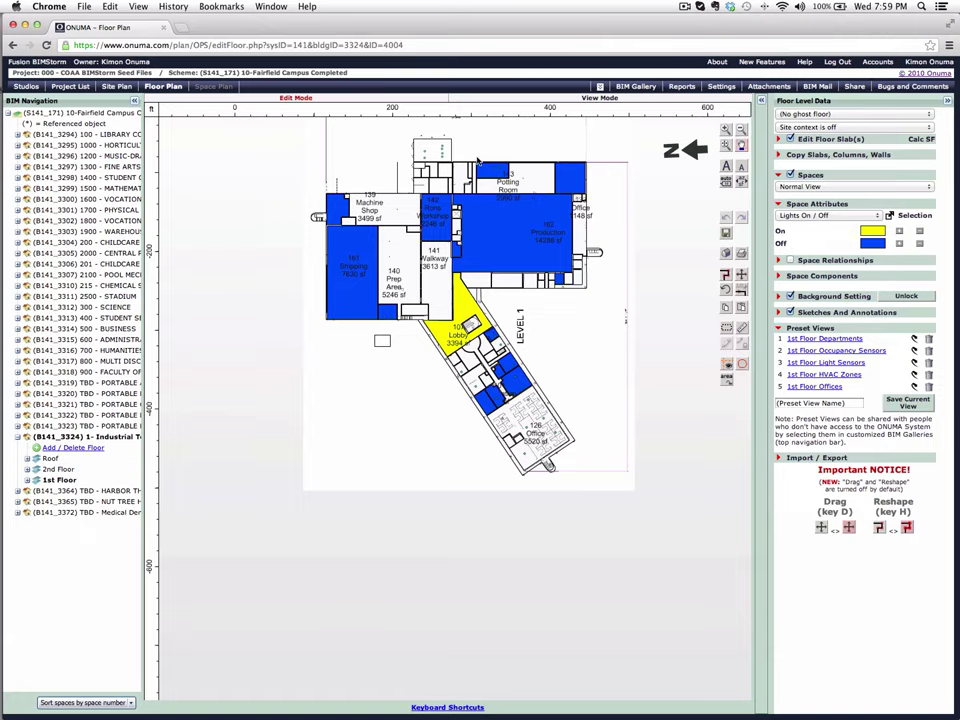
{"action": "left_click_drag", "start_coordinate": [500, 139], "coordinate": [484, 165]}
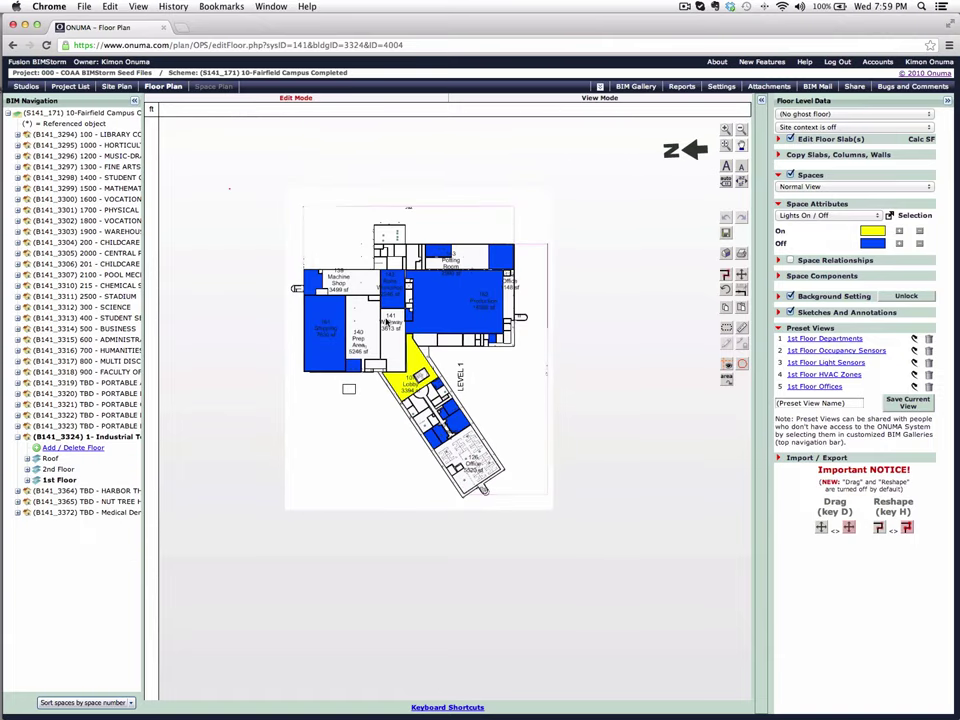
{"action": "scroll", "coordinate": [387, 321], "scroll_direction": "up", "scroll_amount": 2}
{"action": "scroll", "coordinate": [387, 321], "scroll_direction": "up", "scroll_amount": 1}
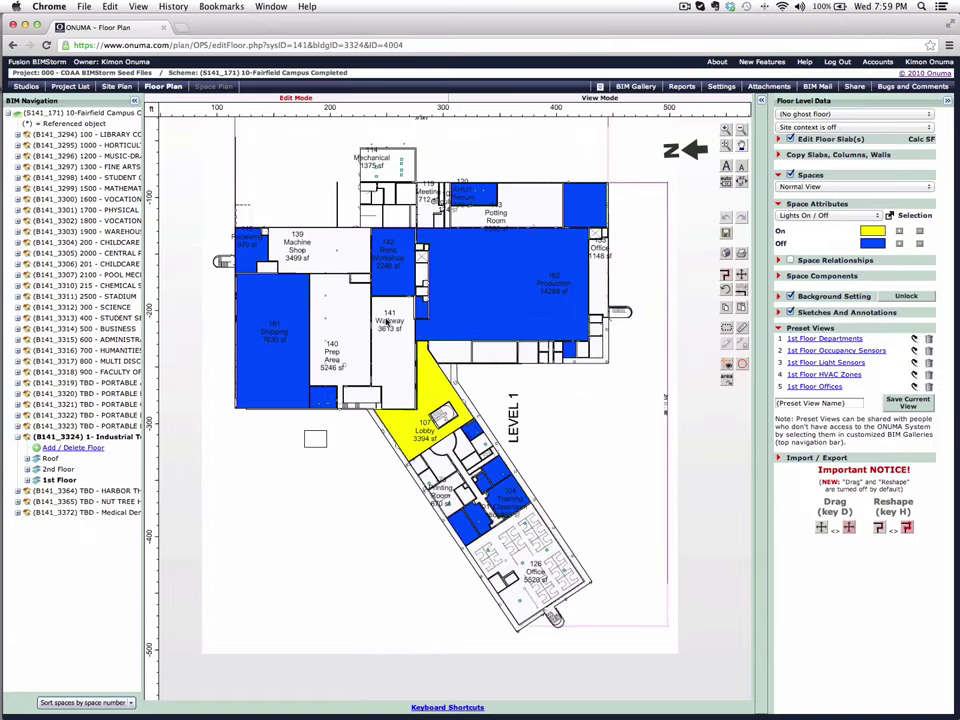